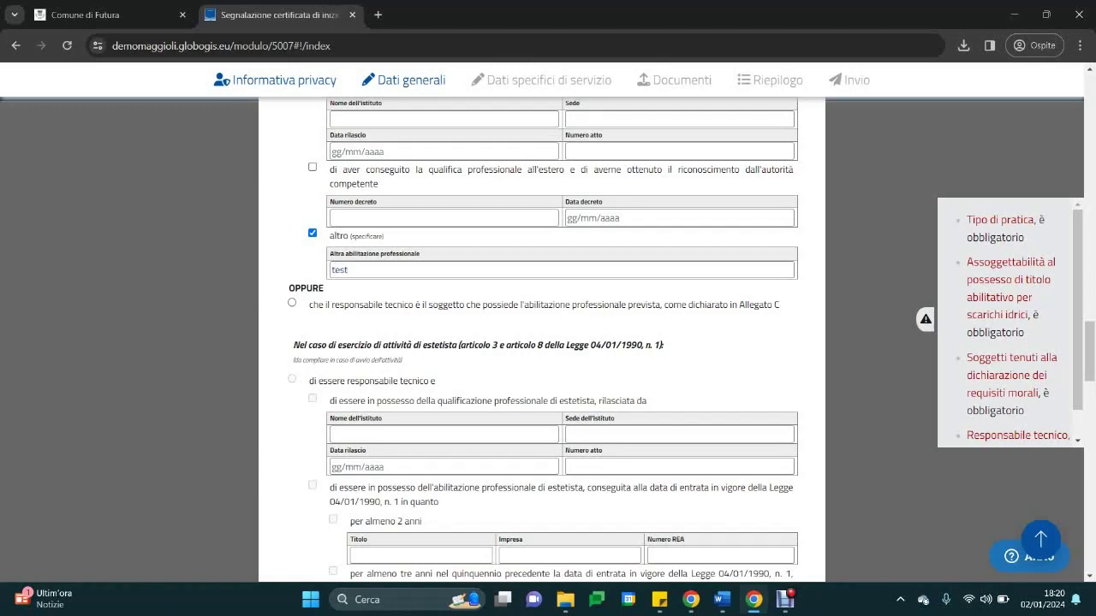
# Step: Declare "unico soggetto tenuto a presentare la dichiarazione" for the moral requirements and save the completed form
pyautogui.scroll(-10, 542, 385)
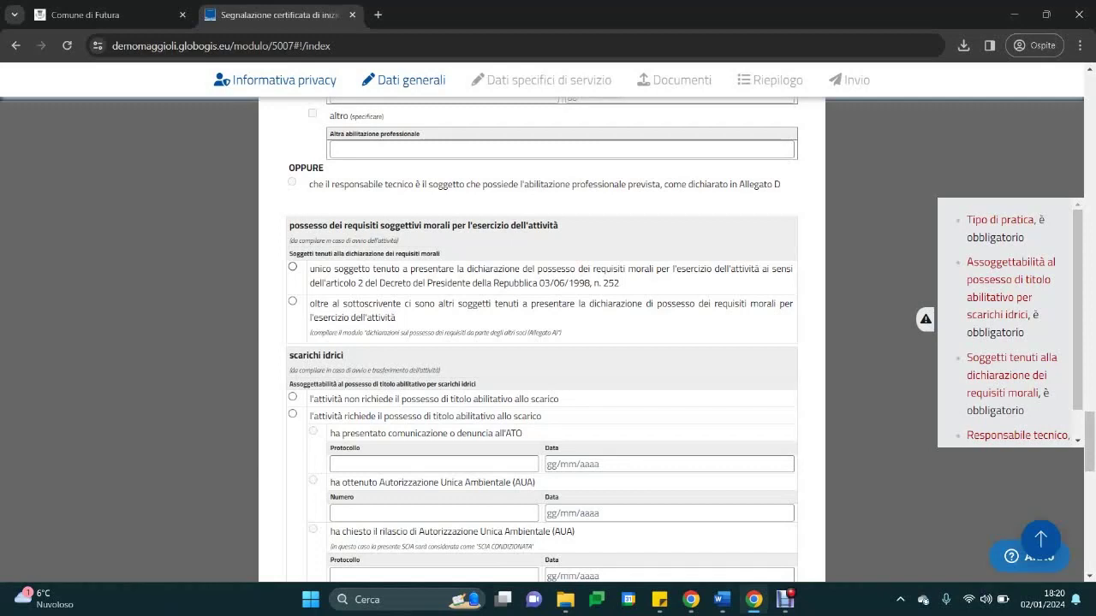
pyautogui.click(292, 266)
pyautogui.scroll(-10, 542, 342)
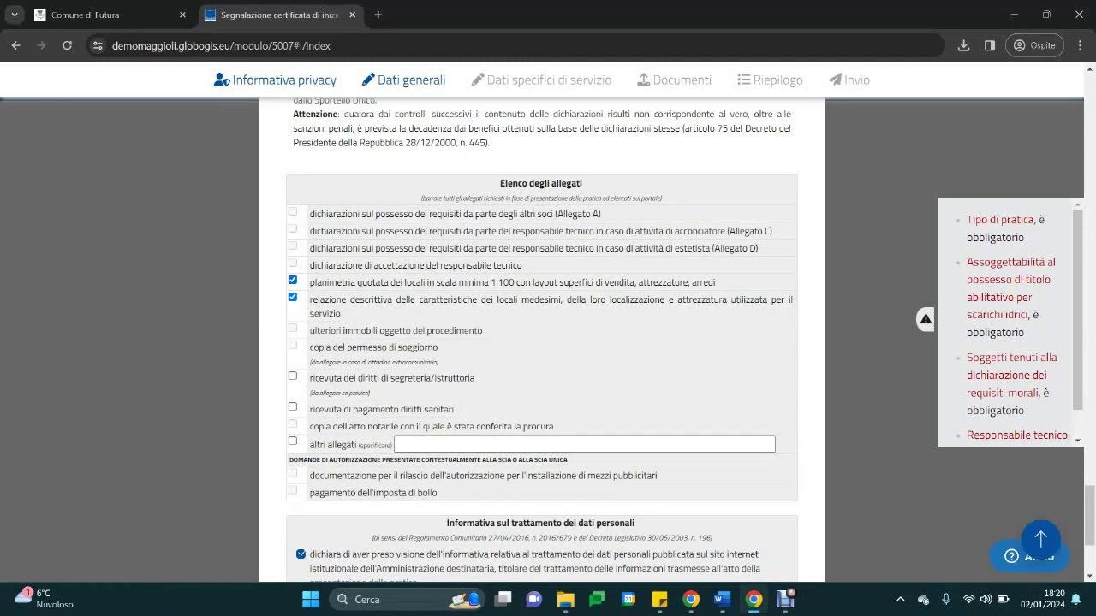
pyautogui.click(292, 376)
pyautogui.click(292, 376)
pyautogui.scroll(-3, 541, 342)
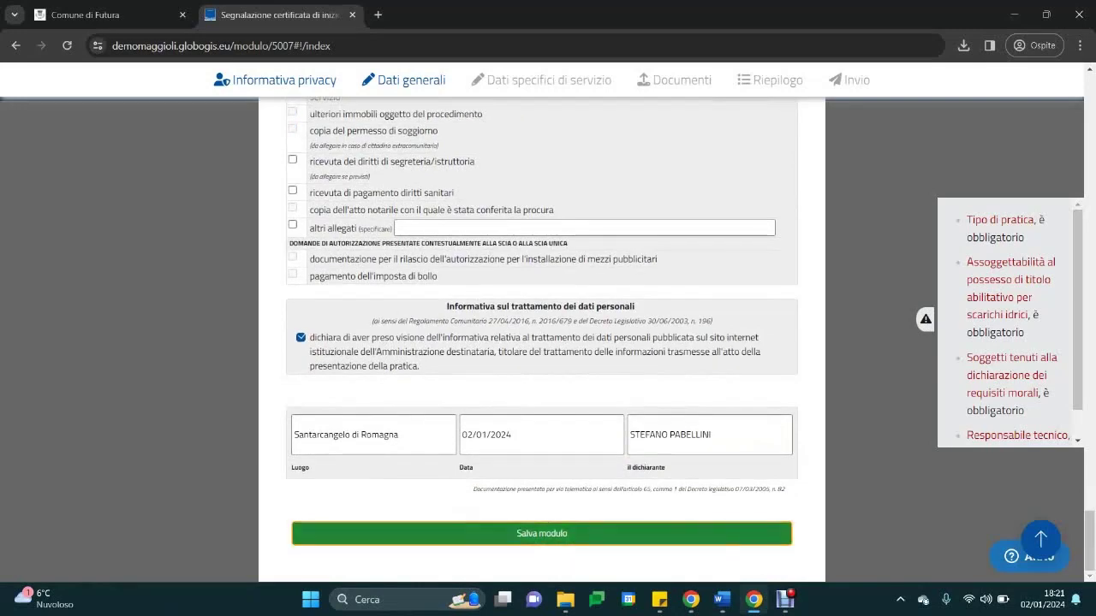
pyautogui.press('Return')
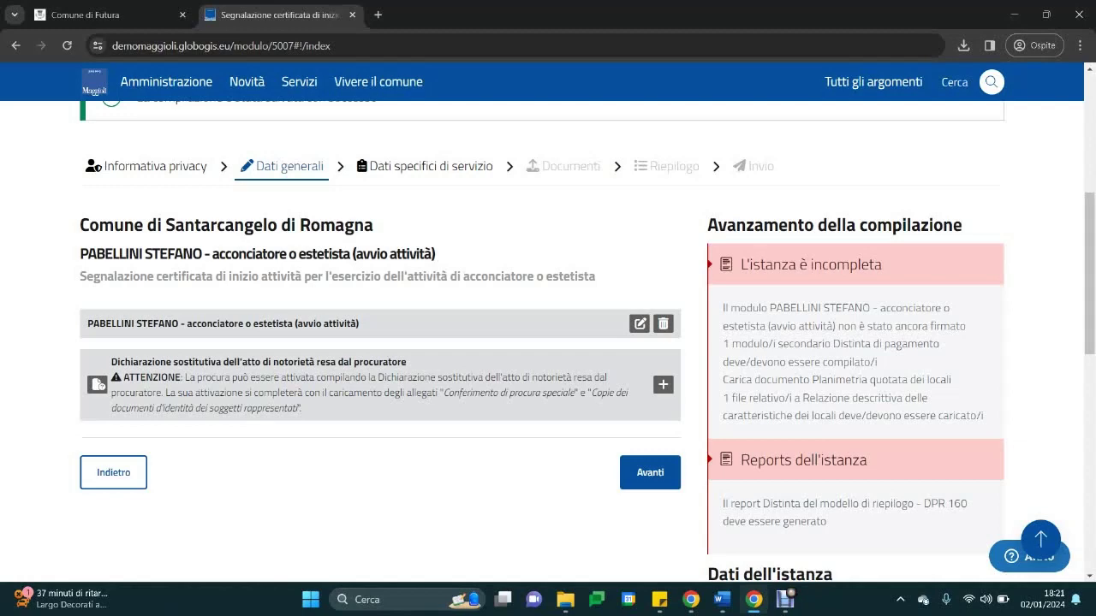
# Step: Continue to the service-specific data and start filling in the Distinta di pagamento
pyautogui.scroll(-1, 548, 343)
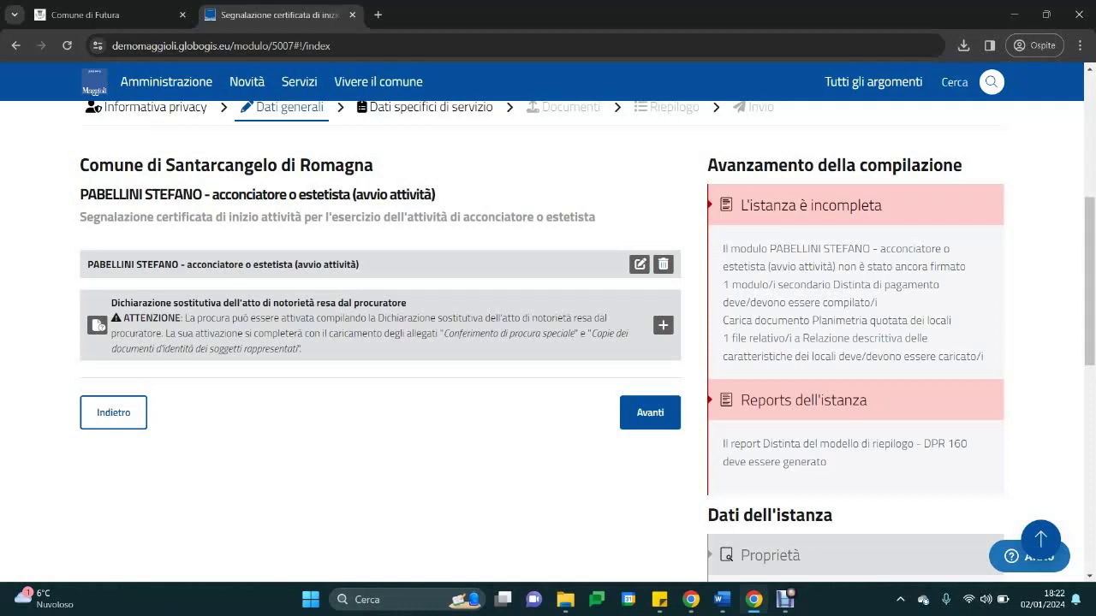
pyautogui.click(650, 412)
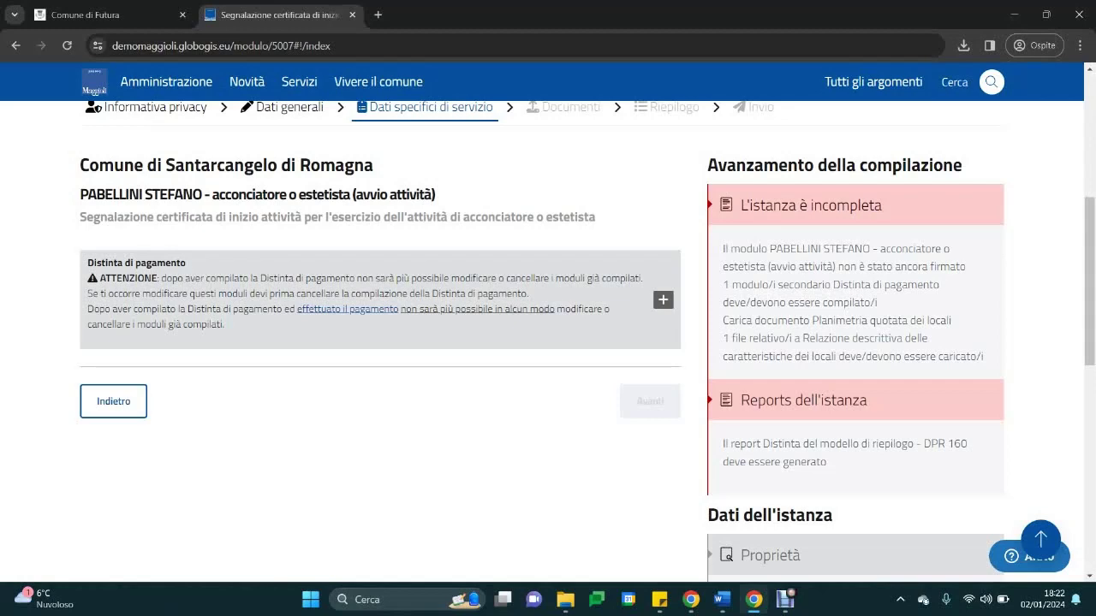
pyautogui.click(663, 300)
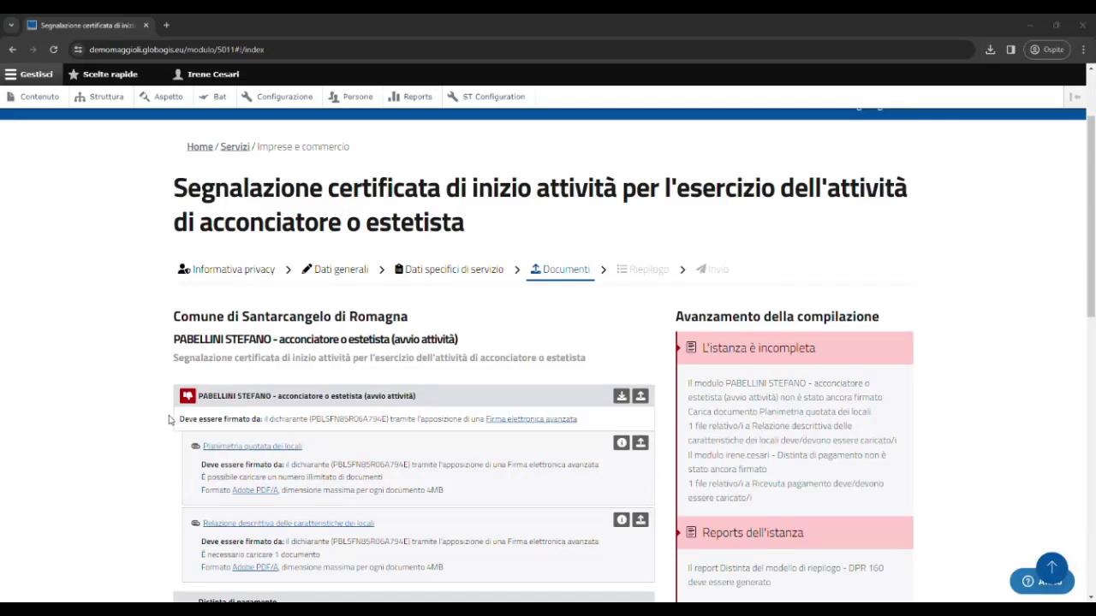
# Step: Examine who must sign the application form and which format and maximum size the Planimetria quotata dei locali attachment requires
pyautogui.scroll(-2, 168, 419)
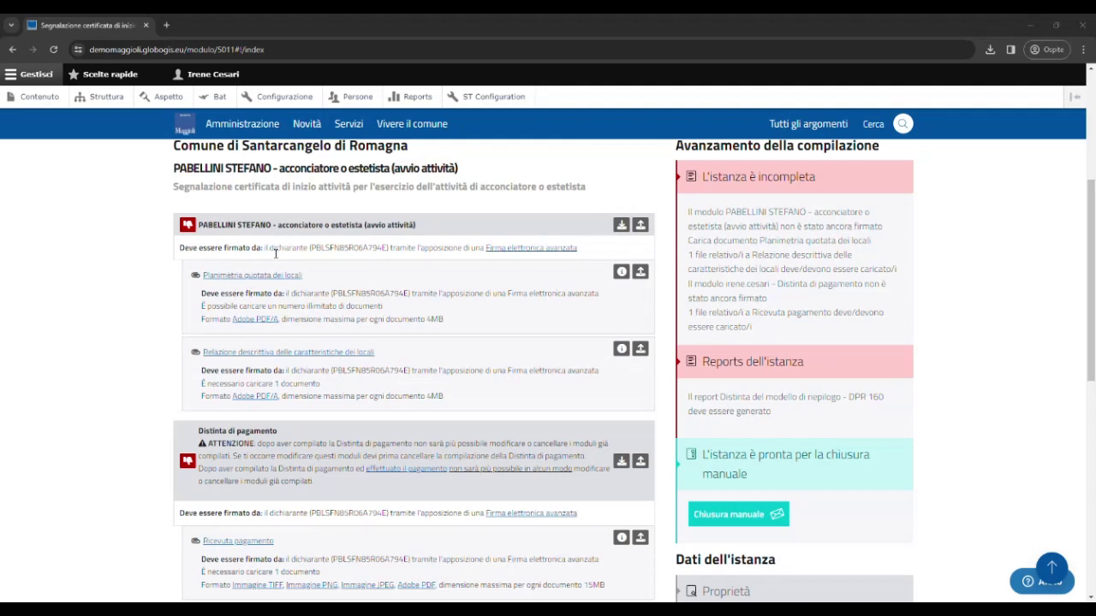
pyautogui.moveTo(199, 249); pyautogui.dragTo(421, 250)
pyautogui.click(421, 255)
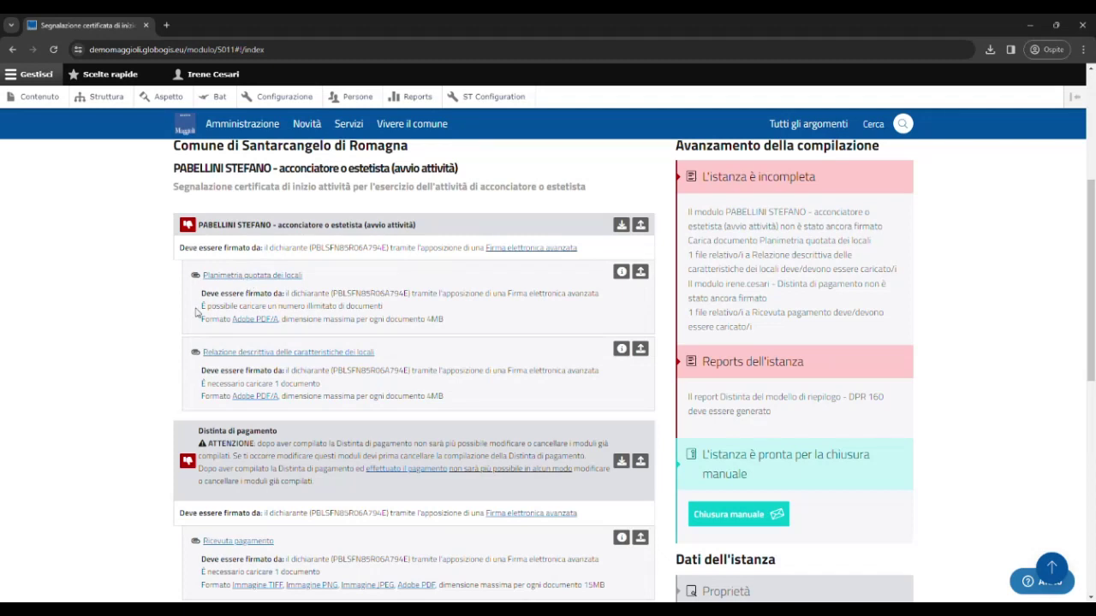
pyautogui.moveTo(206, 318); pyautogui.dragTo(297, 325)
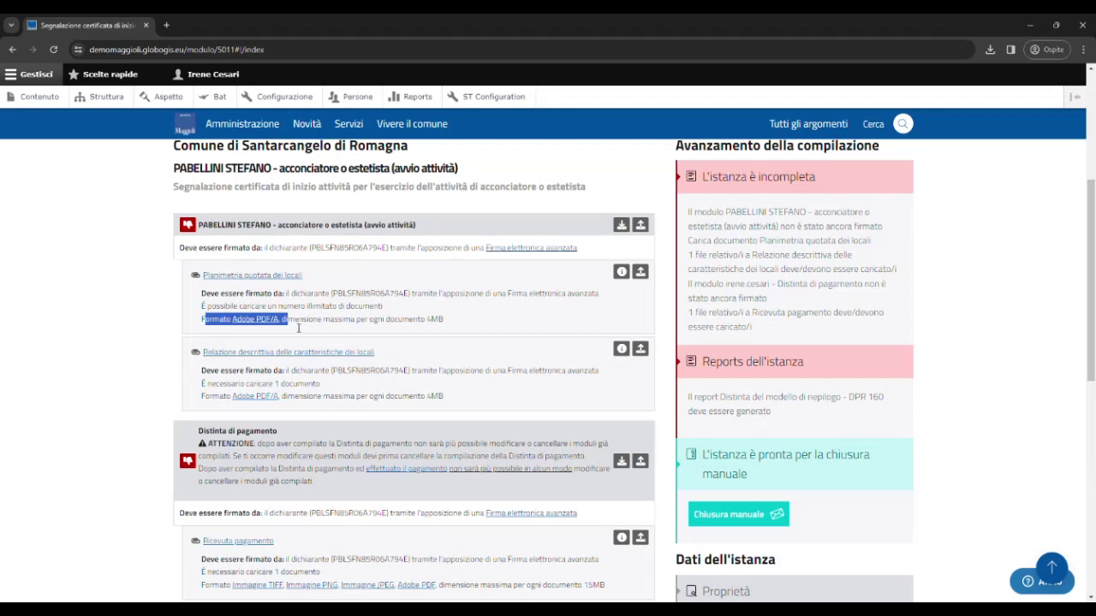
pyautogui.click(307, 324)
pyautogui.moveTo(322, 321); pyautogui.dragTo(455, 322)
pyautogui.click(409, 335)
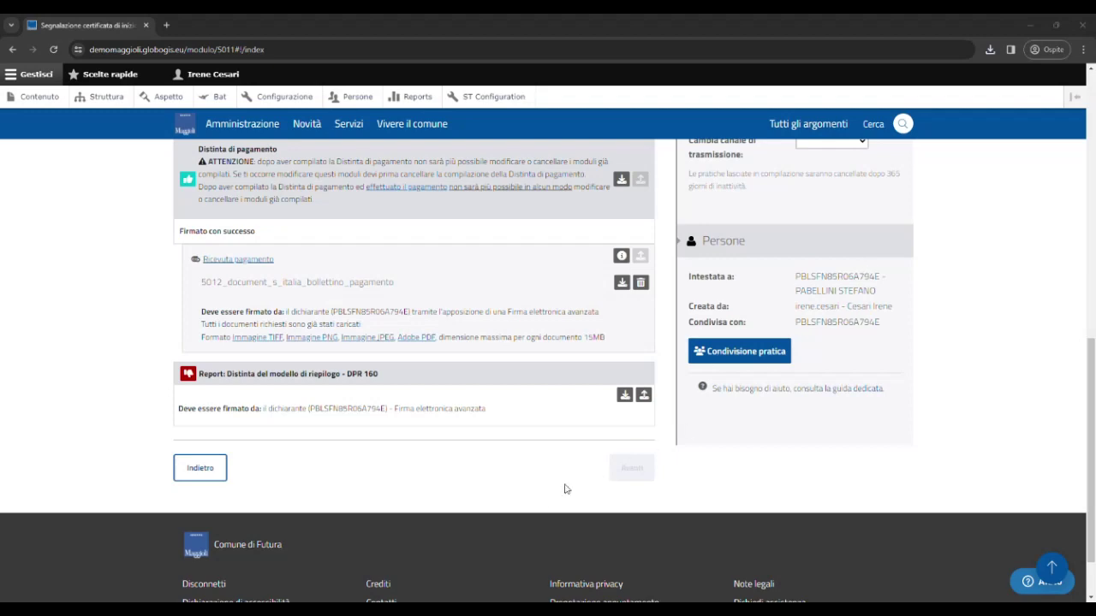
# Step: Upload 5011distinta_modello_riepilogo.pdf for the report Distinta del modello di riepilogo - DPR 160 and continue to the Riepilogo stage
pyautogui.click(644, 396)
pyautogui.click(518, 257)
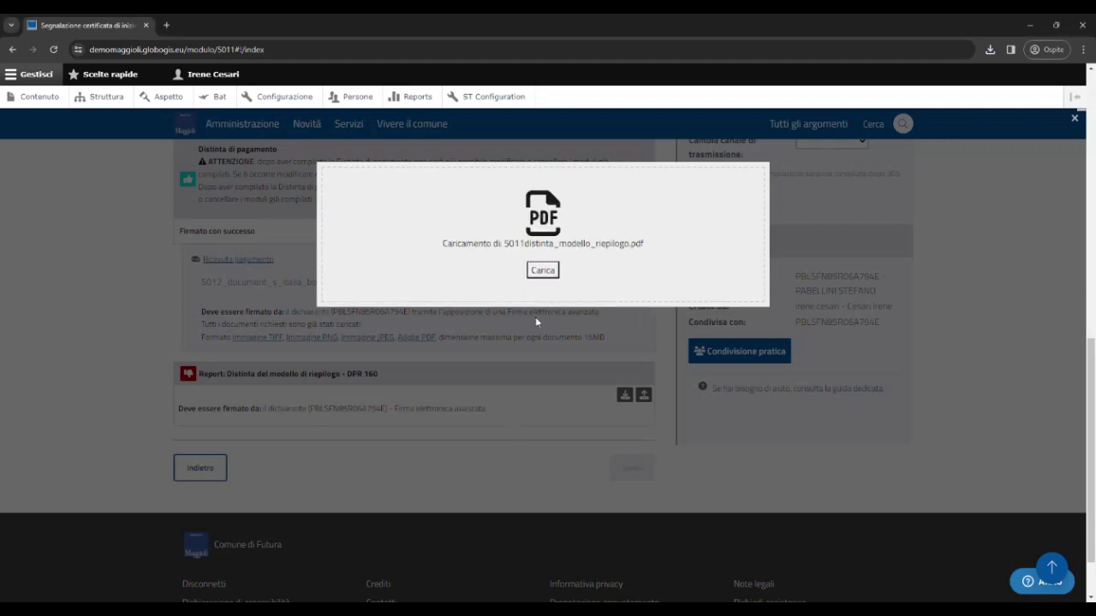
pyautogui.click(543, 270)
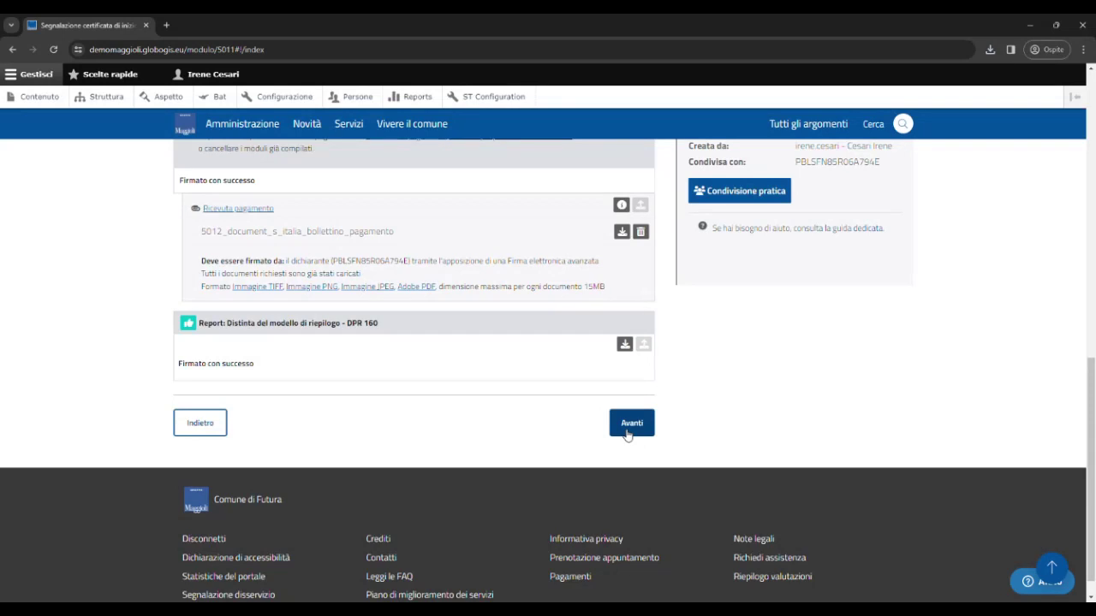
pyautogui.click(630, 426)
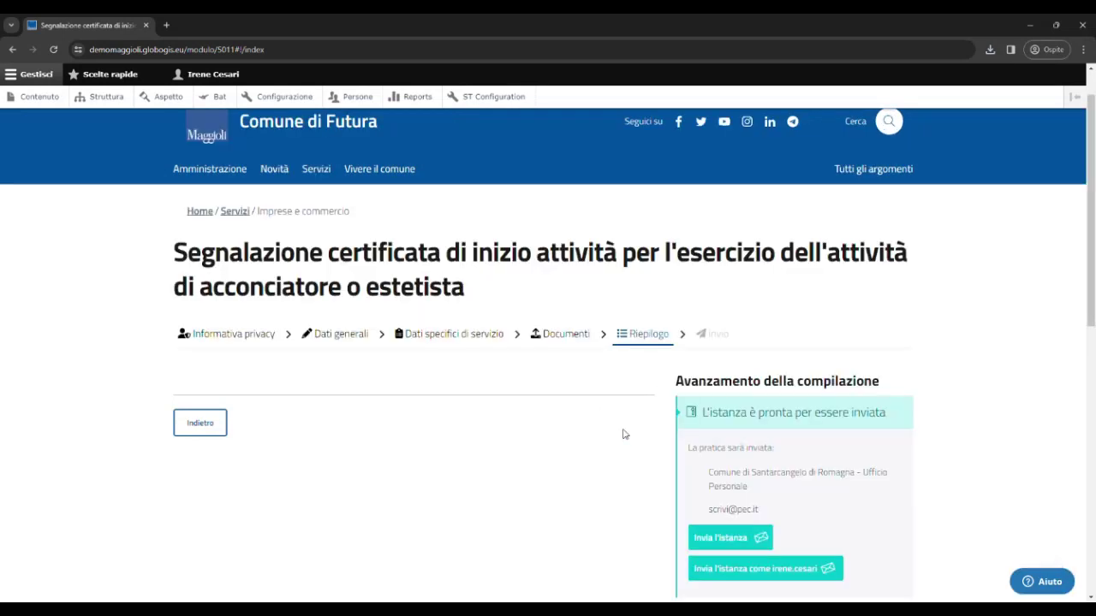
# Step: Review the compiled application in the summary, including the SCIA type and the declarant's details
pyautogui.scroll(-2, 638, 479)
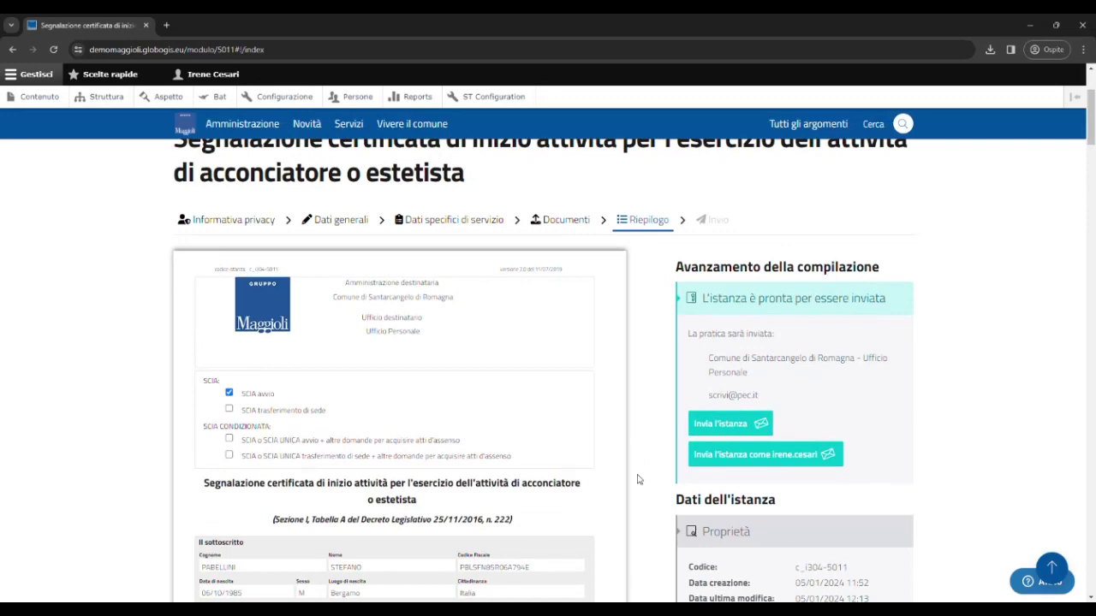
pyautogui.scroll(-5, 385, 467)
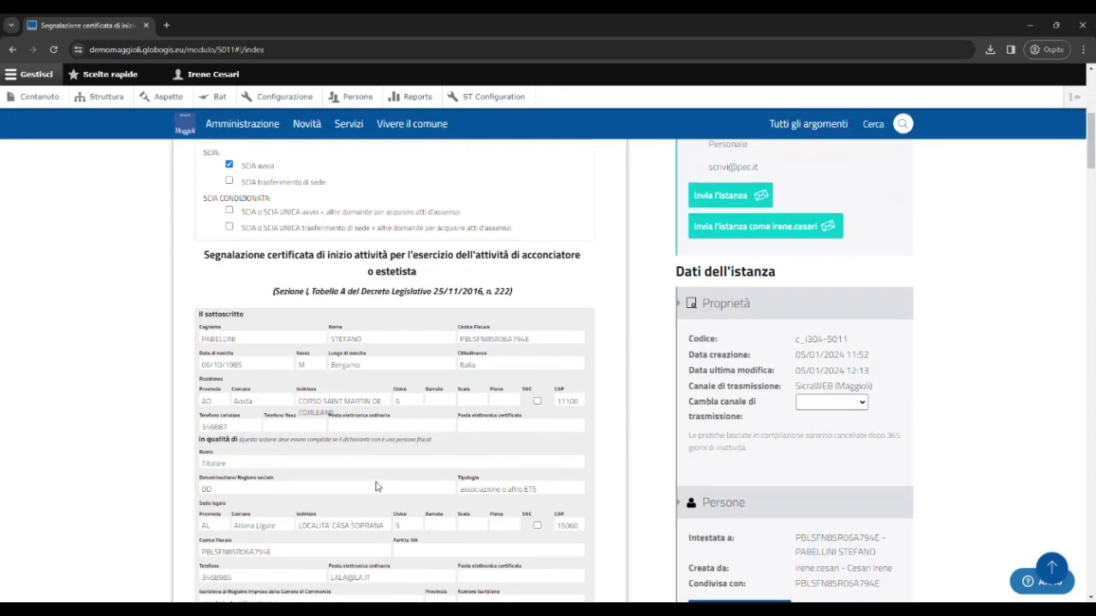
pyautogui.scroll(-3, 375, 486)
pyautogui.moveTo(1091, 208); pyautogui.dragTo(1069, 160)
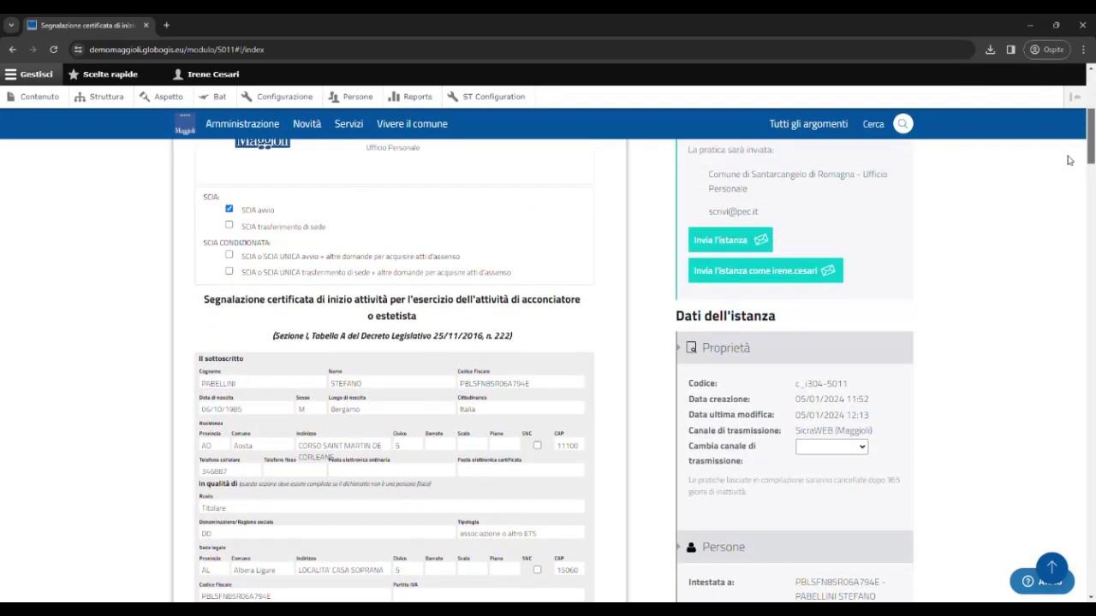
pyautogui.moveTo(1069, 160); pyautogui.dragTo(1074, 143)
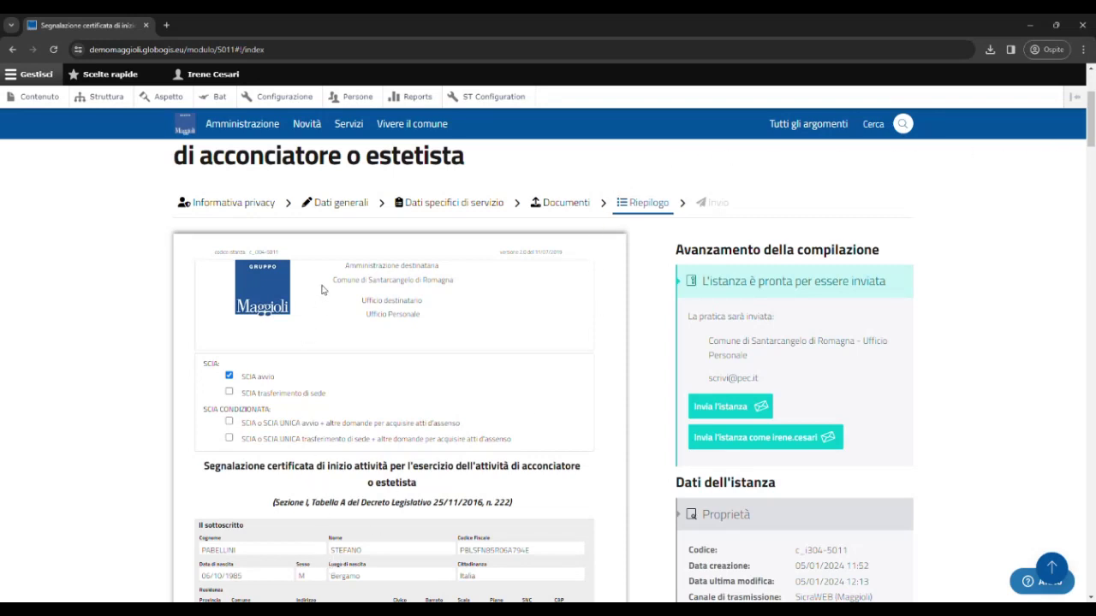
pyautogui.scroll(-2, 382, 320)
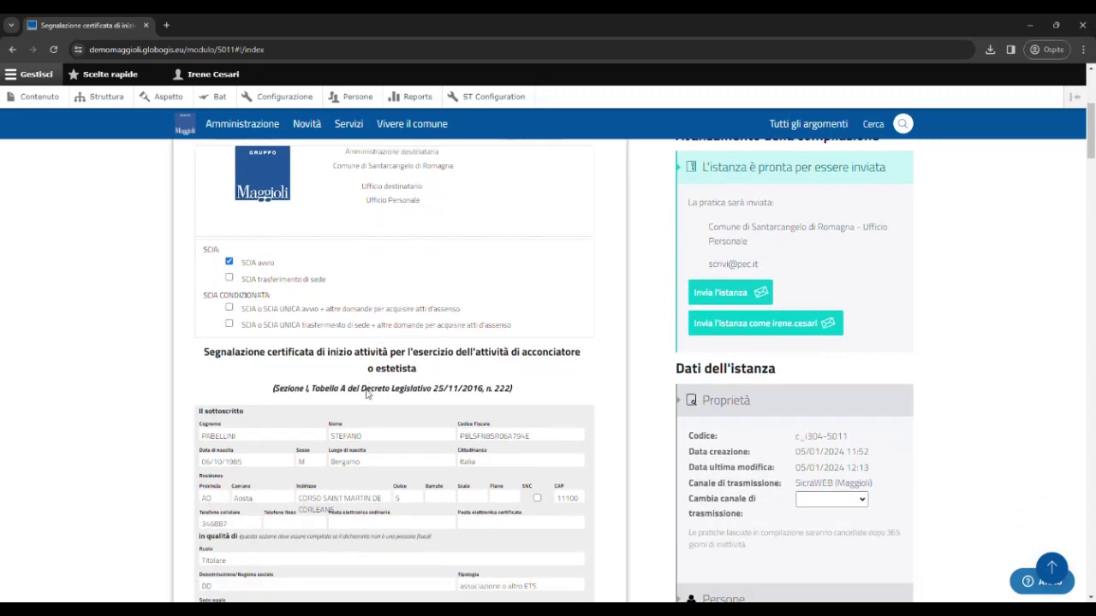
pyautogui.scroll(1, 331, 291)
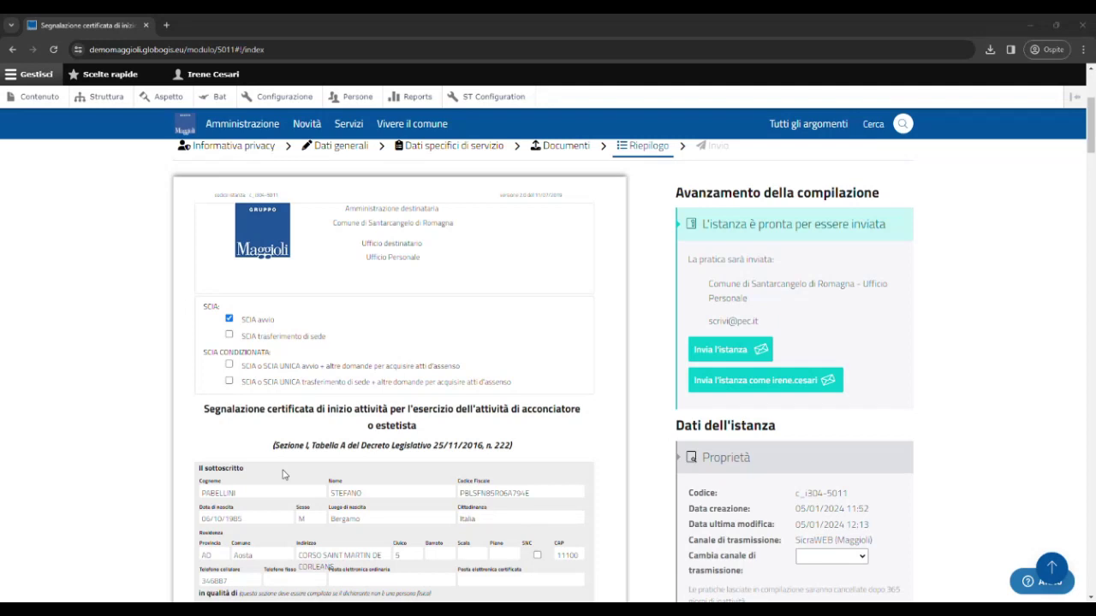
pyautogui.scroll(-1, 284, 475)
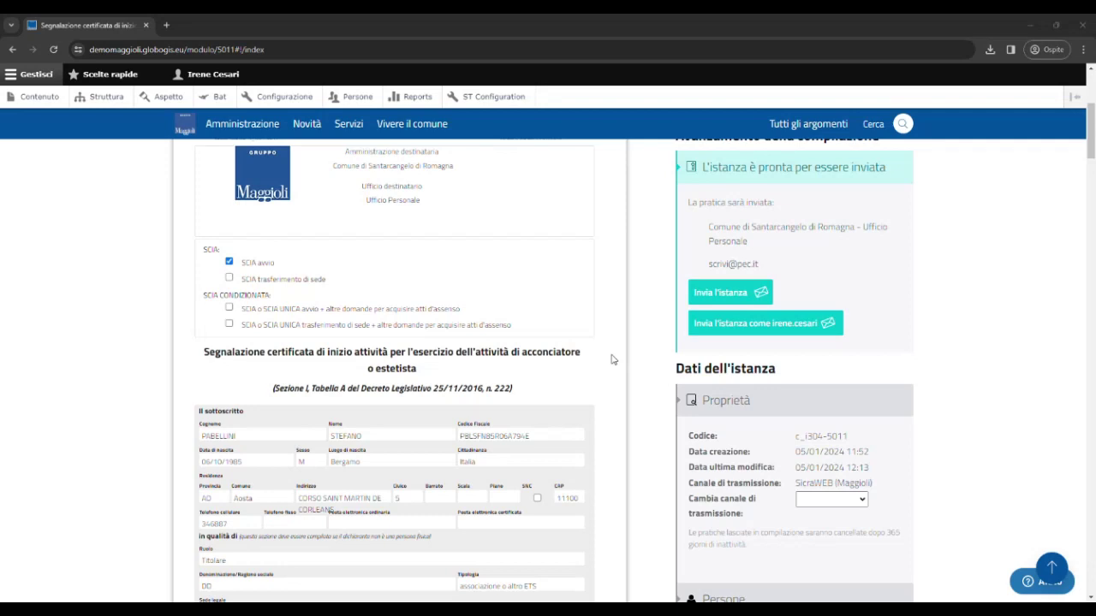
pyautogui.scroll(1, 612, 360)
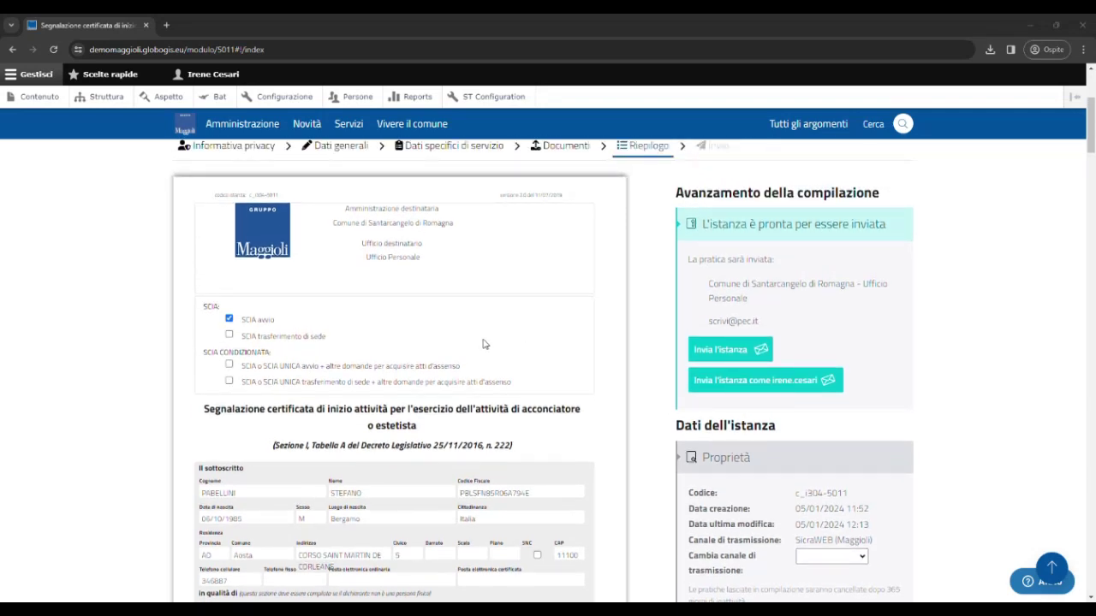
# Step: Submit the application and send a five-star service rating with "Le indicazioni erano complete" as the preferred aspect
pyautogui.click(720, 351)
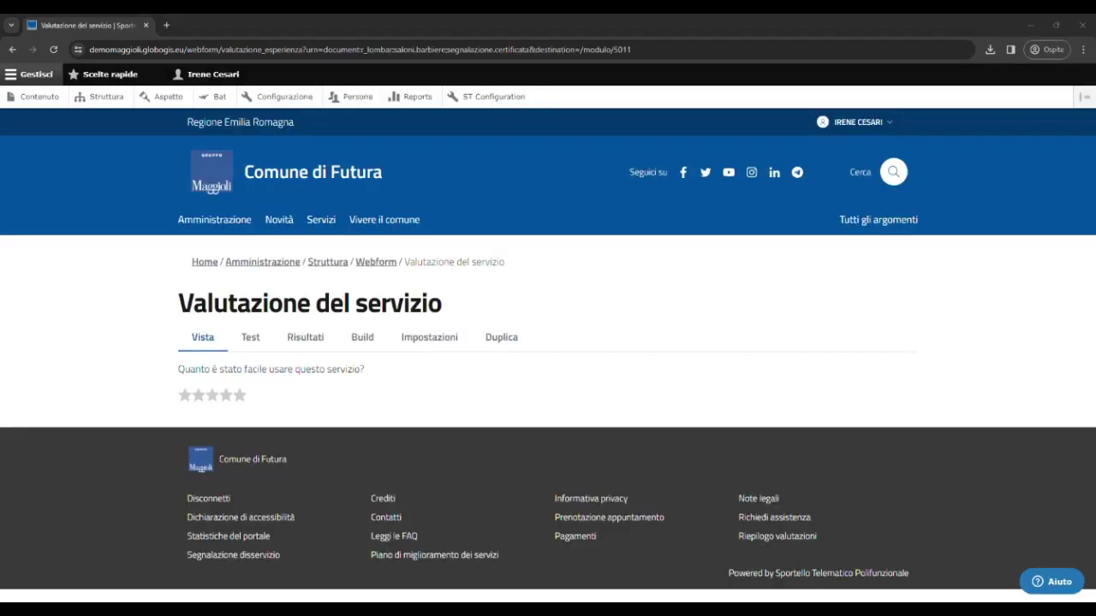
pyautogui.click(240, 395)
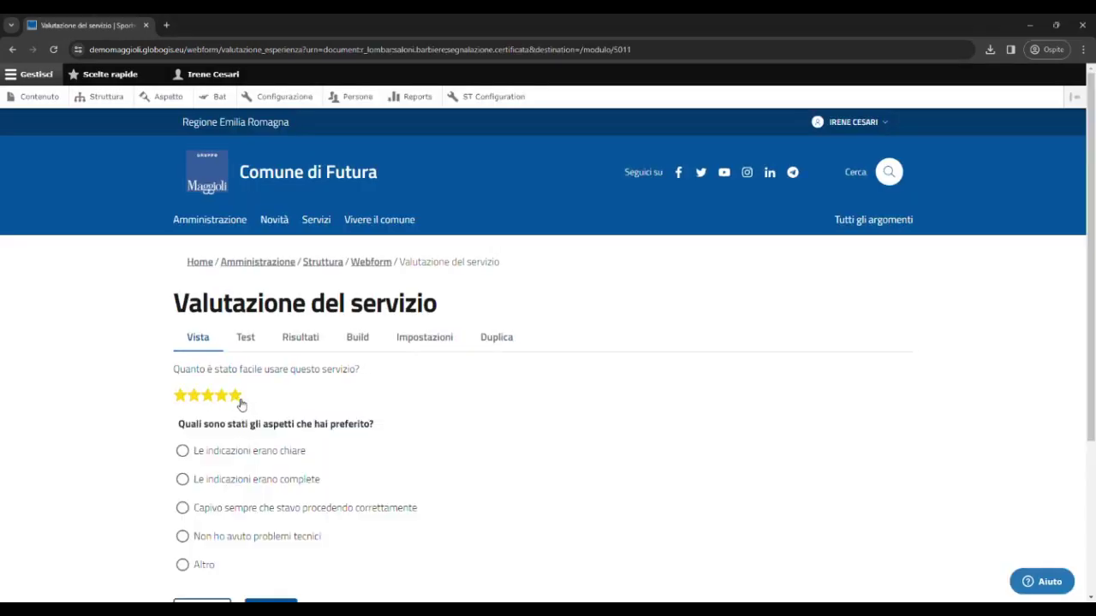
pyautogui.click(236, 492)
pyautogui.scroll(-2, 235, 493)
pyautogui.click(270, 441)
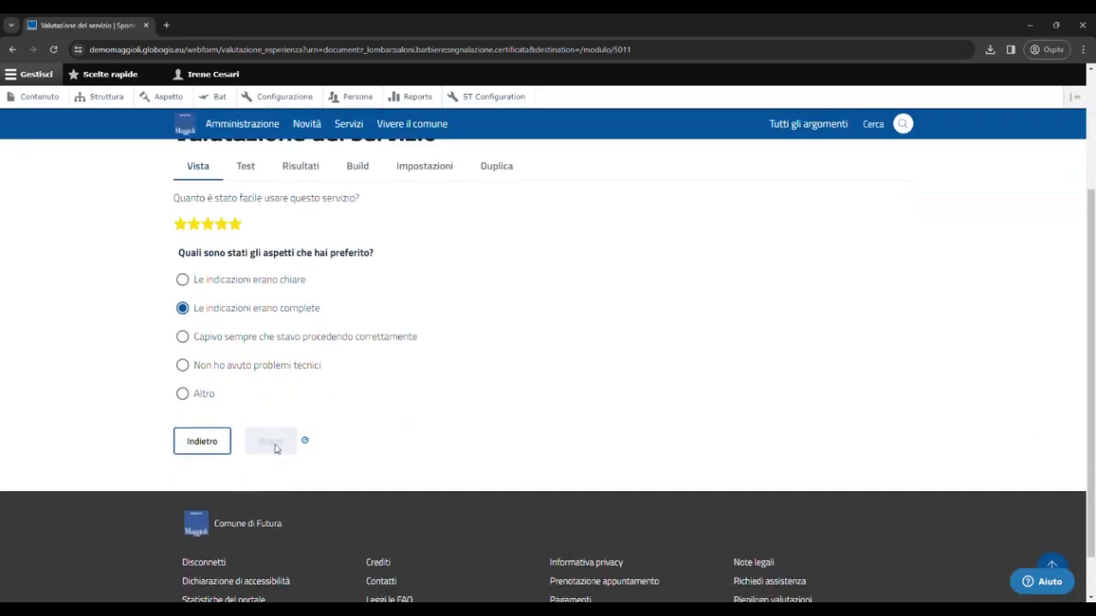
pyautogui.click(271, 440)
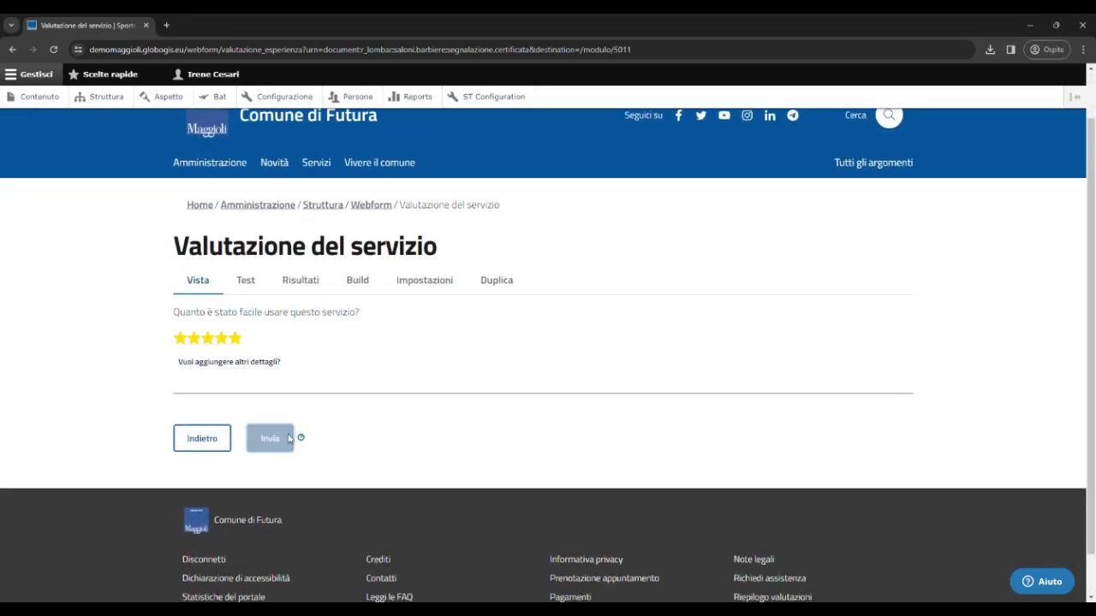
# Step: Open the account's Area personale
pyautogui.click(889, 130)
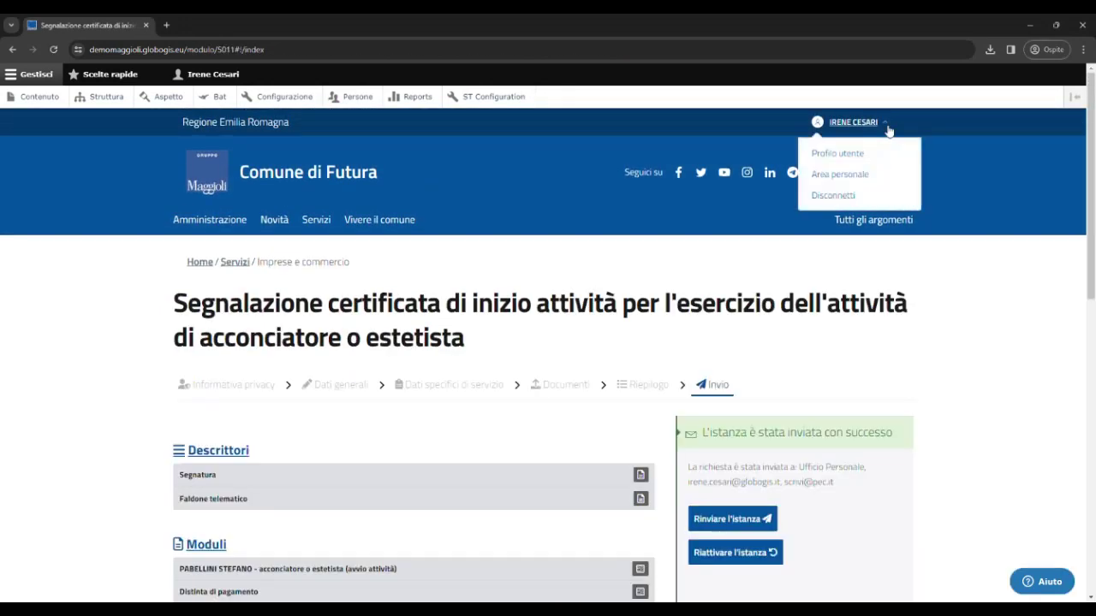
pyautogui.click(844, 171)
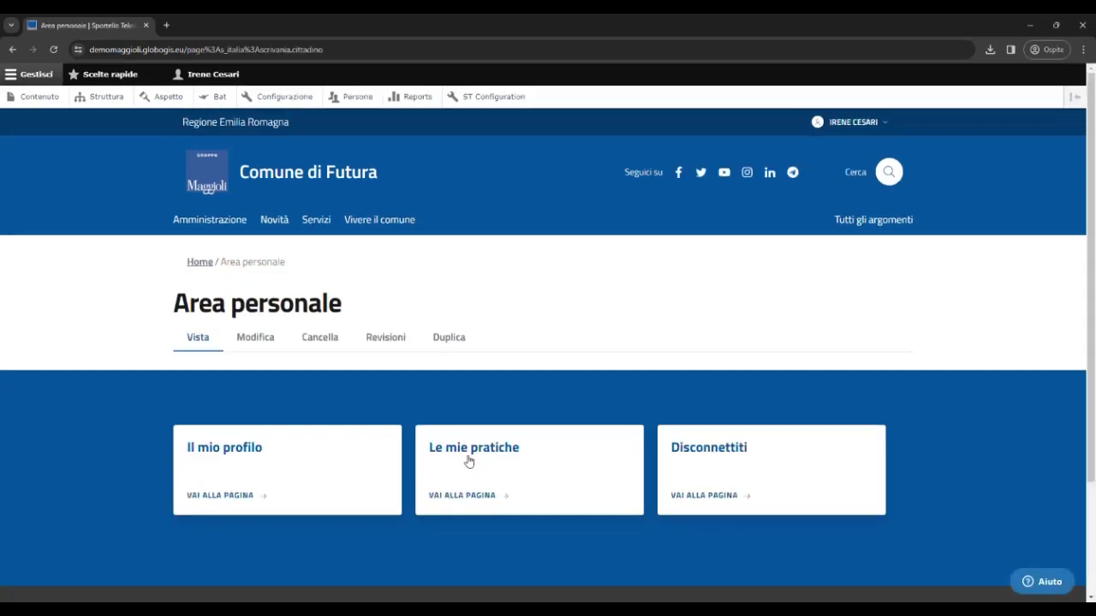